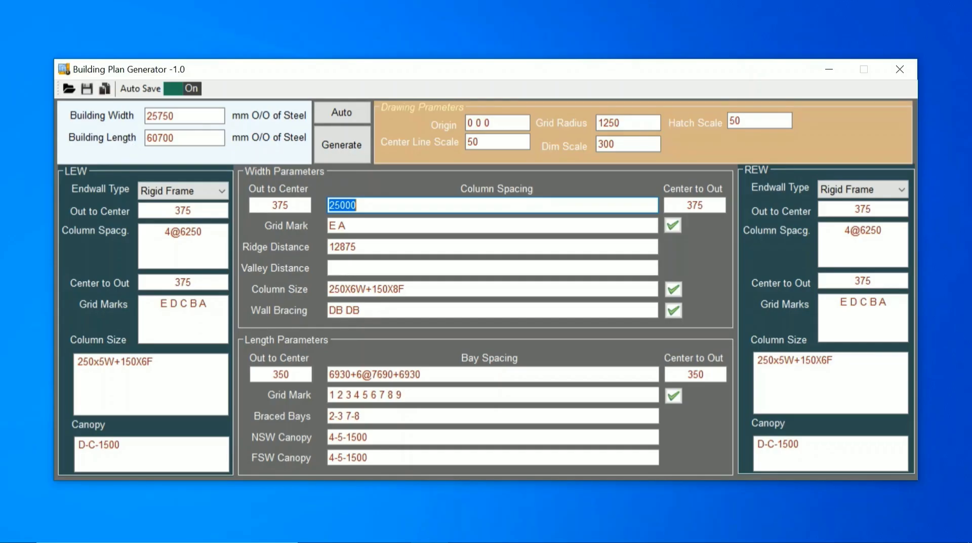
Step: Set the building width to 30000 mm and length to 60000 mm, and calculate the remaining parameters automatically
{"action": "left_click", "coordinate": [213, 116]}
{"action": "type", "text": "30000"}
{"action": "key", "text": "Tab"}
{"action": "type", "text": "60000"}
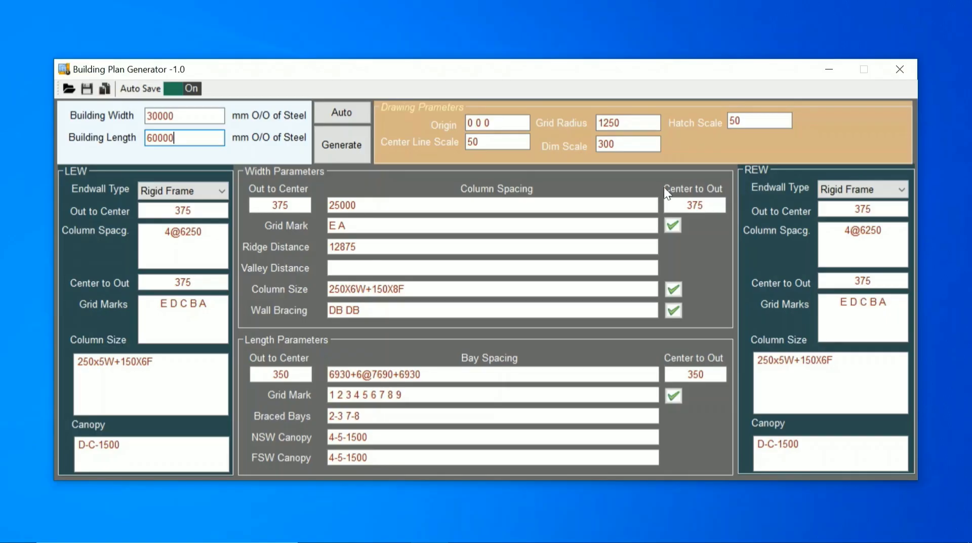
{"action": "left_click", "coordinate": [343, 112]}
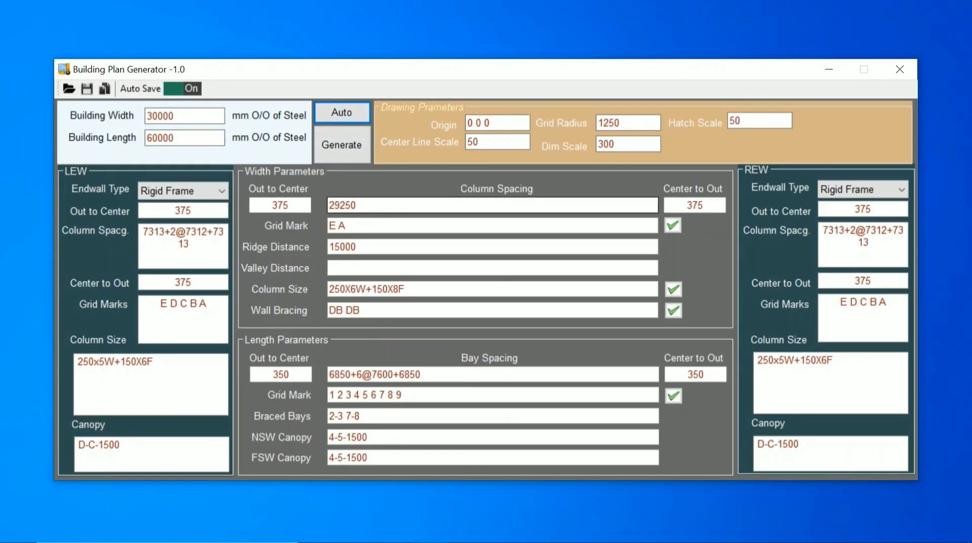
{"action": "left_click_drag", "start_coordinate": [361, 205], "coordinate": [321, 220]}
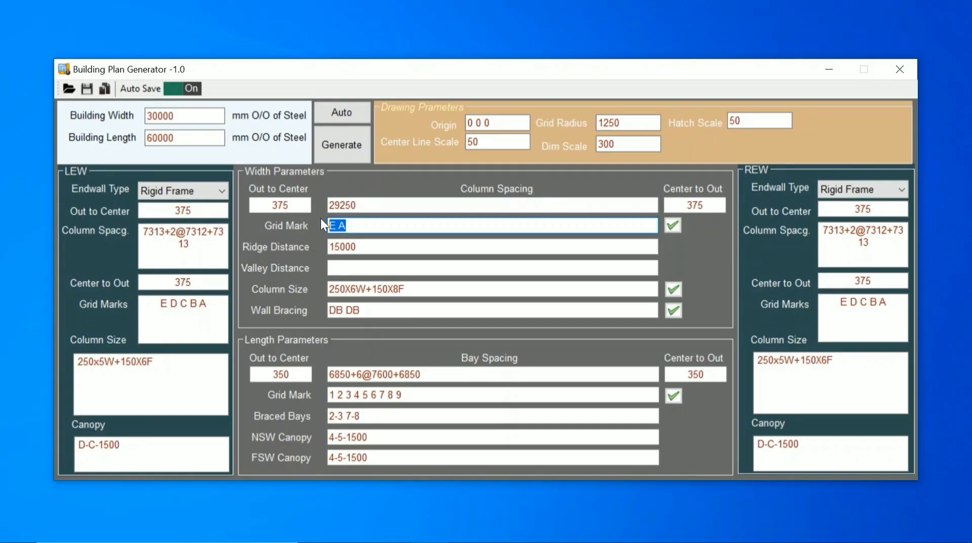
{"action": "left_click", "coordinate": [357, 205]}
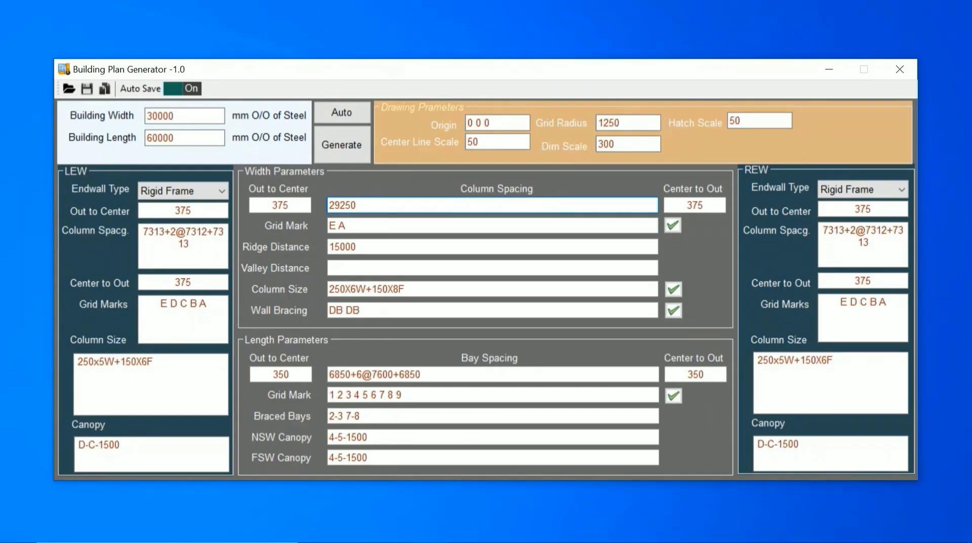
{"action": "key", "text": "shift+Left"}
{"action": "key", "text": "shift+Left"}
{"action": "key", "text": "shift+Left"}
{"action": "key", "text": "shift+Left"}
{"action": "key", "text": "shift+Left"}
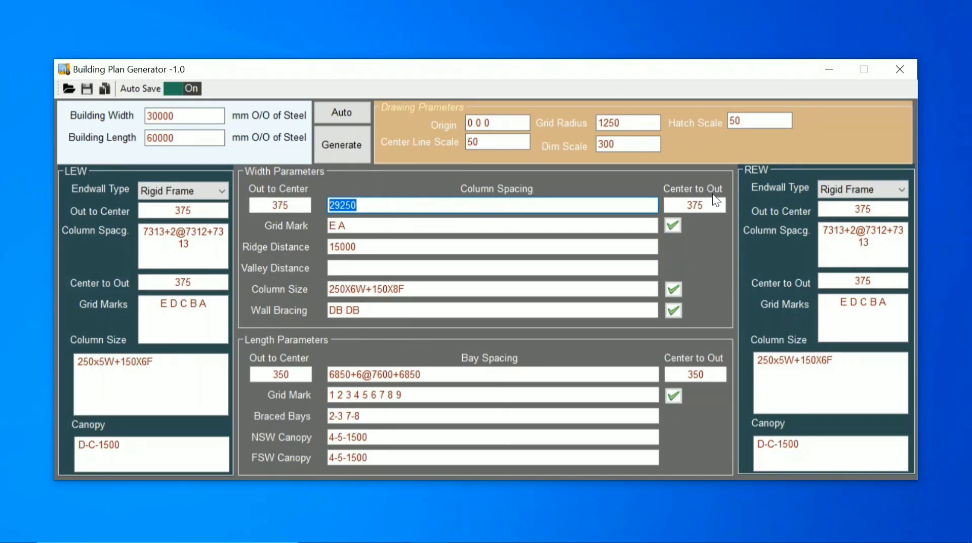
Step: In the width parameters, set the out-to-center distance to 400 and the column spacing to 29200
{"action": "left_click_drag", "start_coordinate": [292, 206], "coordinate": [269, 206]}
{"action": "type", "text": "400"}
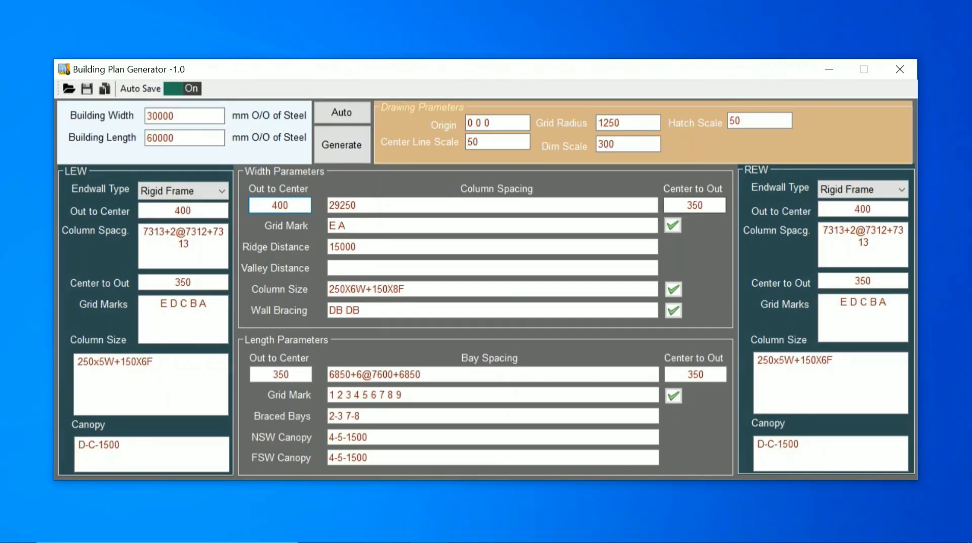
{"action": "key", "text": "Tab"}
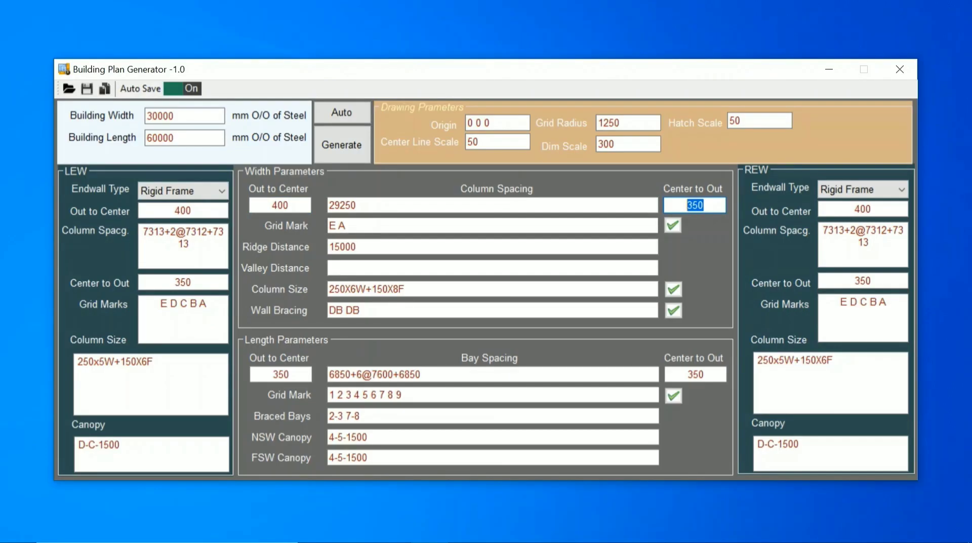
{"action": "left_click_drag", "start_coordinate": [361, 206], "coordinate": [325, 212]}
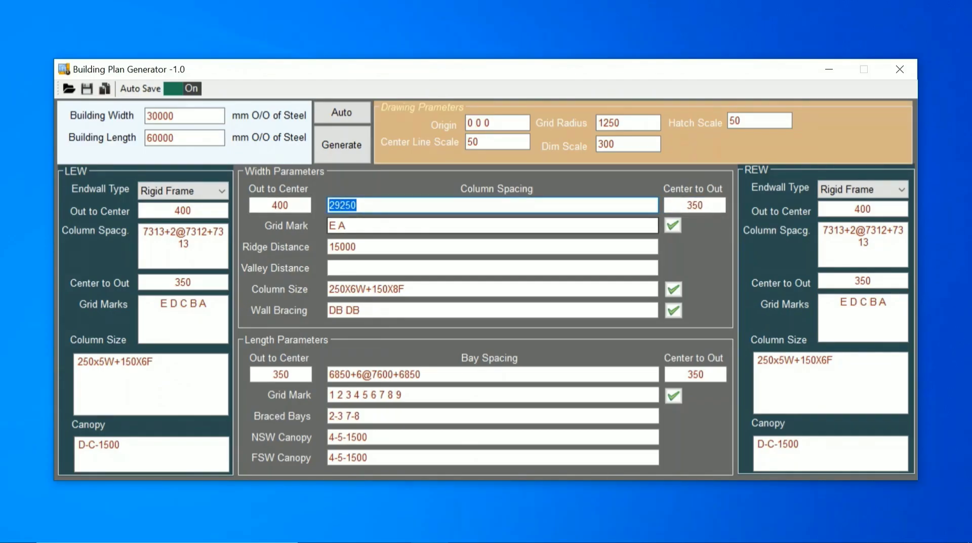
{"action": "type", "text": "29200"}
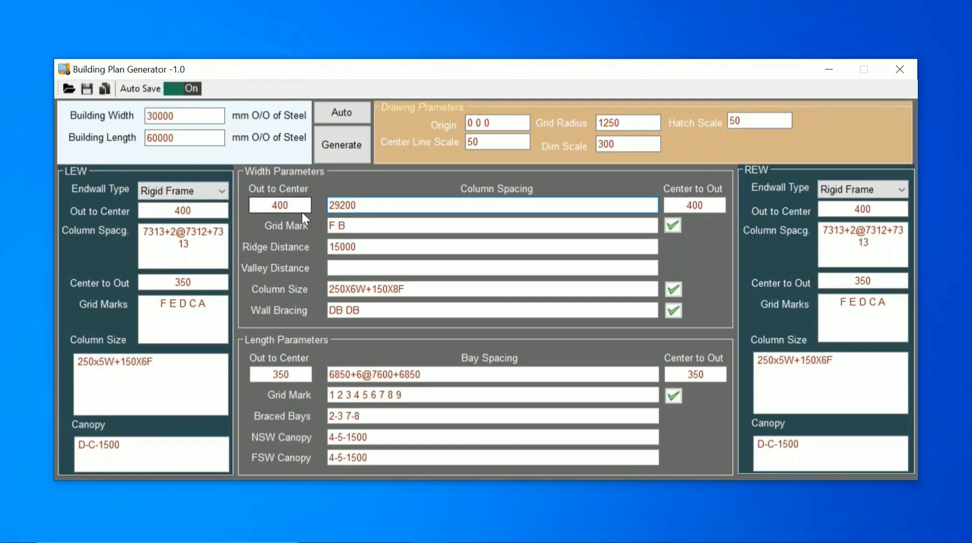
{"action": "key", "text": "Tab"}
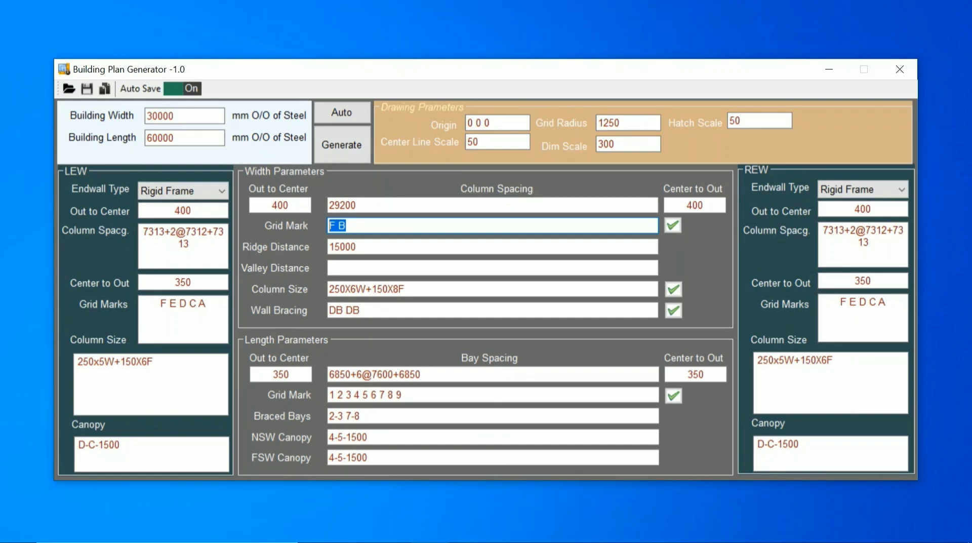
{"action": "key", "text": "shift+Tab"}
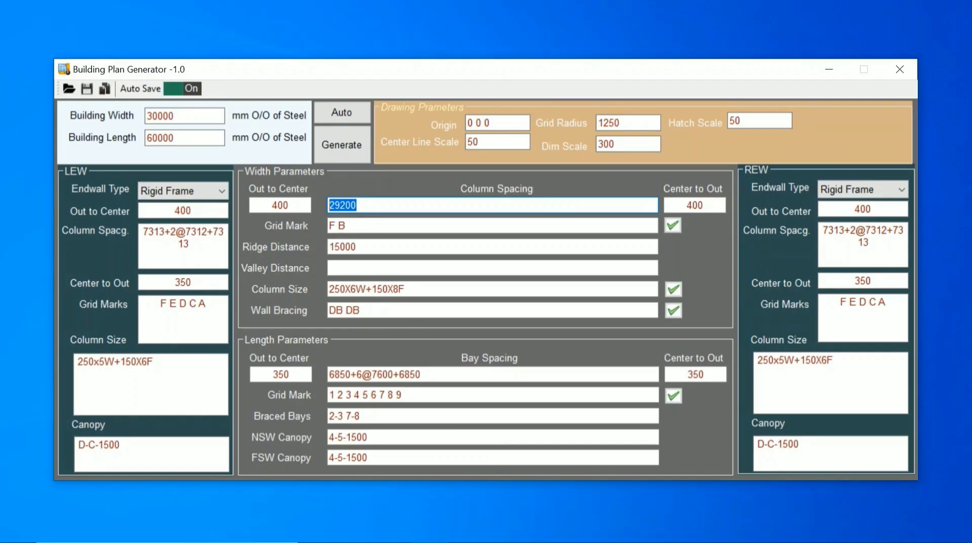
{"action": "type", "text": "1460"}
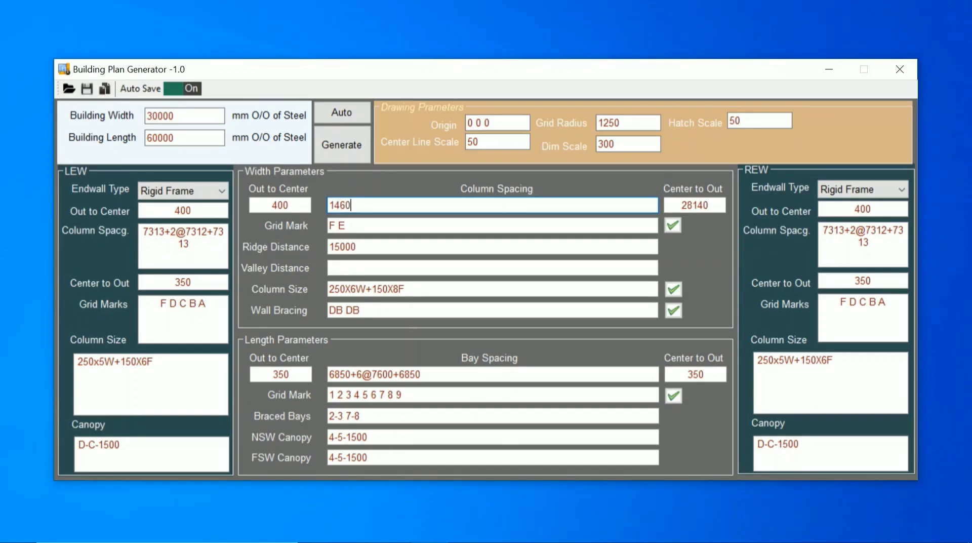
{"action": "type", "text": "0 14600"}
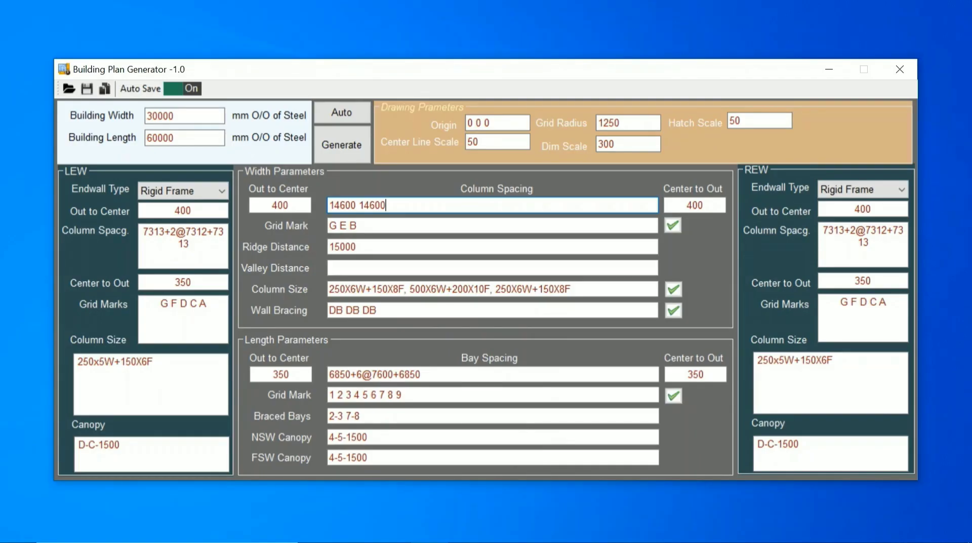
{"action": "left_click_drag", "start_coordinate": [367, 225], "coordinate": [328, 226]}
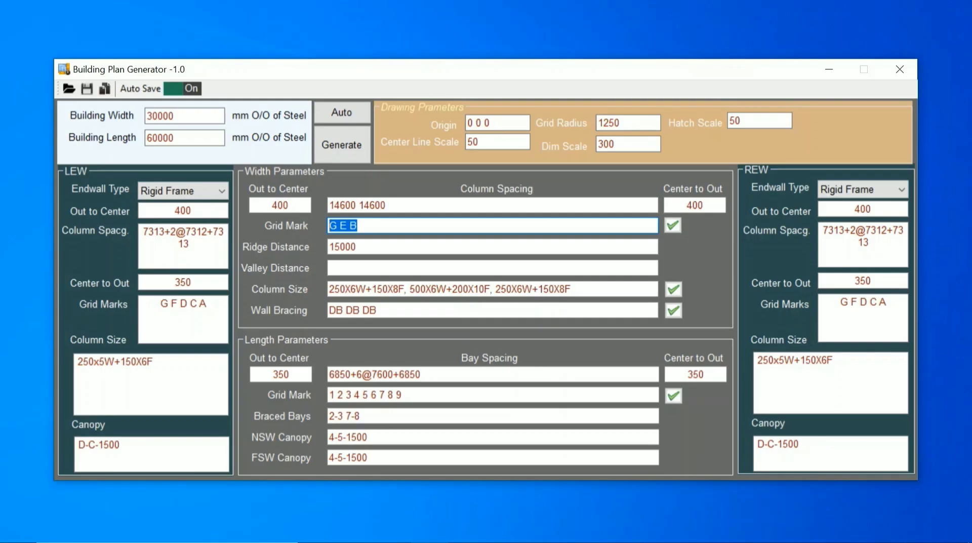
Step: Set the ridge distances to 7500 15000 and the valley distance to 15000 in the width parameters
{"action": "left_click_drag", "start_coordinate": [357, 247], "coordinate": [317, 244]}
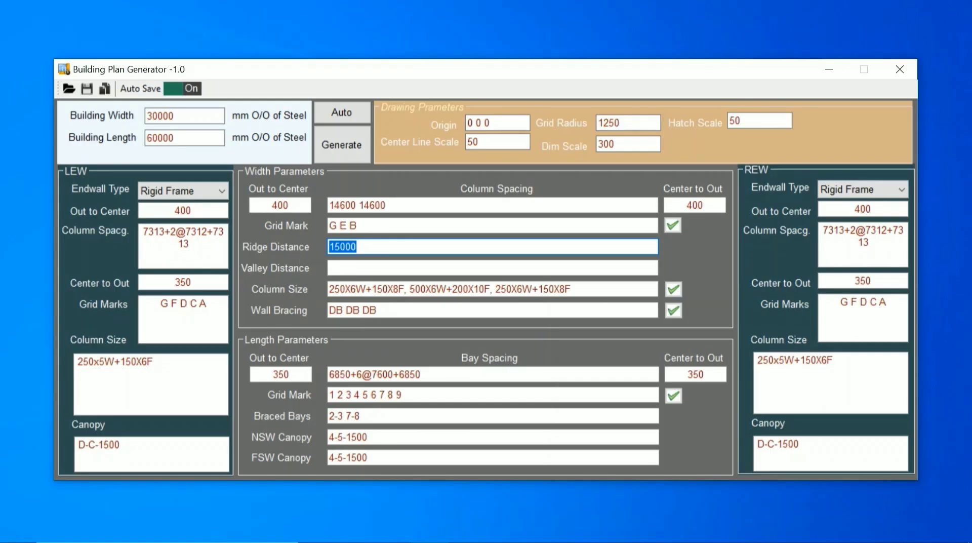
{"action": "left_click", "coordinate": [357, 247]}
{"action": "left_click_drag", "start_coordinate": [357, 246], "coordinate": [328, 246]}
{"action": "left_click", "coordinate": [359, 247]}
{"action": "key", "text": "shift+Home"}
{"action": "type", "text": "0"}
{"action": "key", "text": "shift+Home"}
{"action": "type", "text": "3"}
{"action": "key", "text": "shift+Home"}
{"action": "key", "text": "End"}
{"action": "key", "text": "shift+Home"}
{"action": "type", "text": "7500"}
{"action": "type", "text": "15000"}
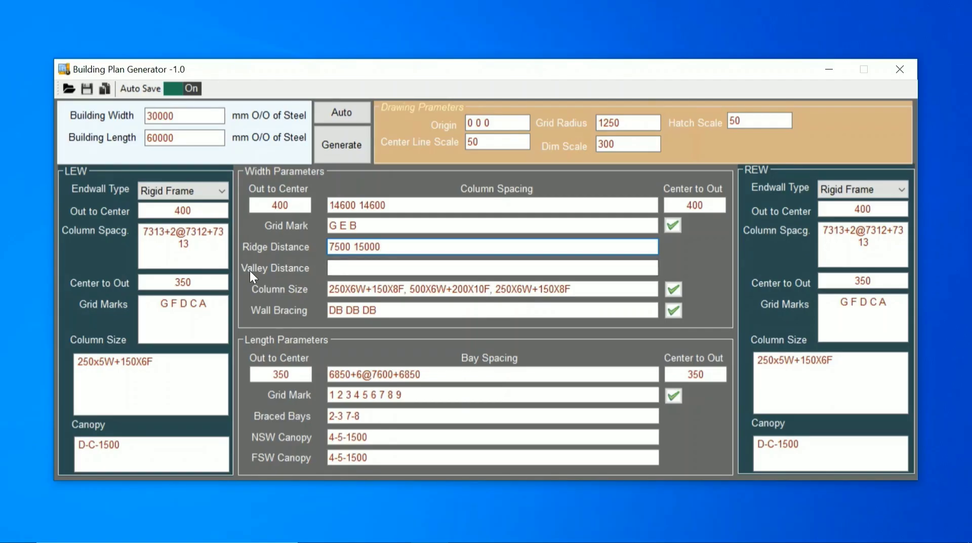
{"action": "key", "text": "Tab"}
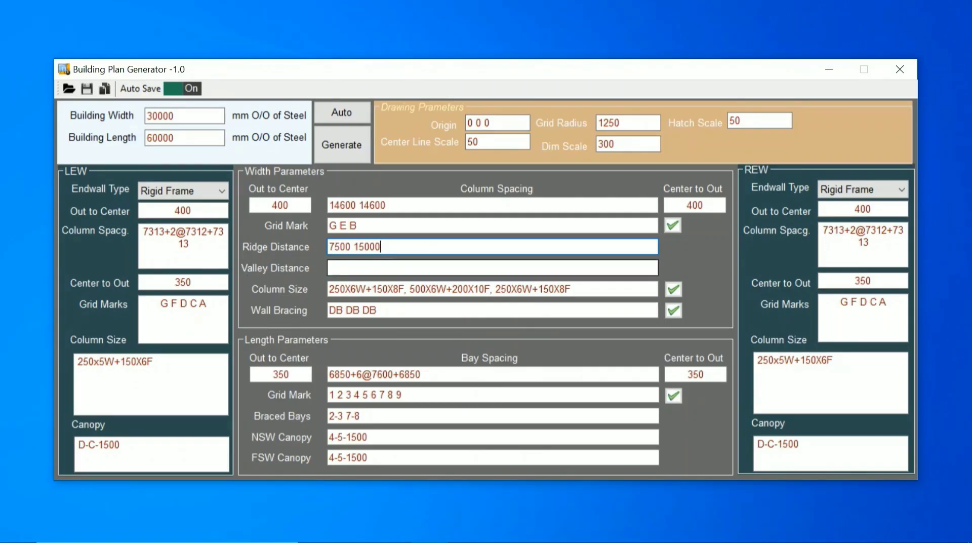
{"action": "type", "text": "15000"}
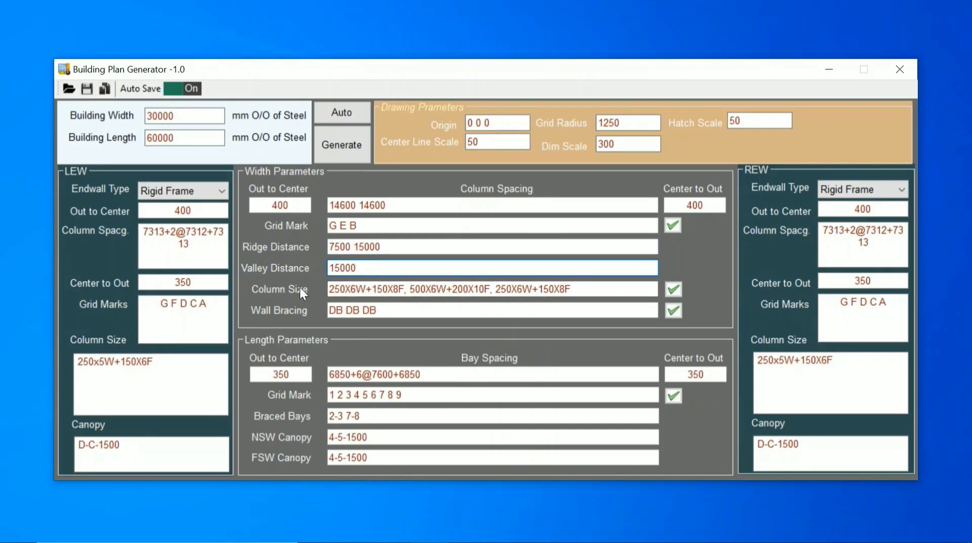
Step: Set the width column spacing to a single span of 29200
{"action": "left_click", "coordinate": [329, 289]}
{"action": "left_click_drag", "start_coordinate": [329, 289], "coordinate": [571, 288]}
{"action": "left_click", "coordinate": [385, 205]}
{"action": "left_click_drag", "start_coordinate": [386, 205], "coordinate": [310, 206]}
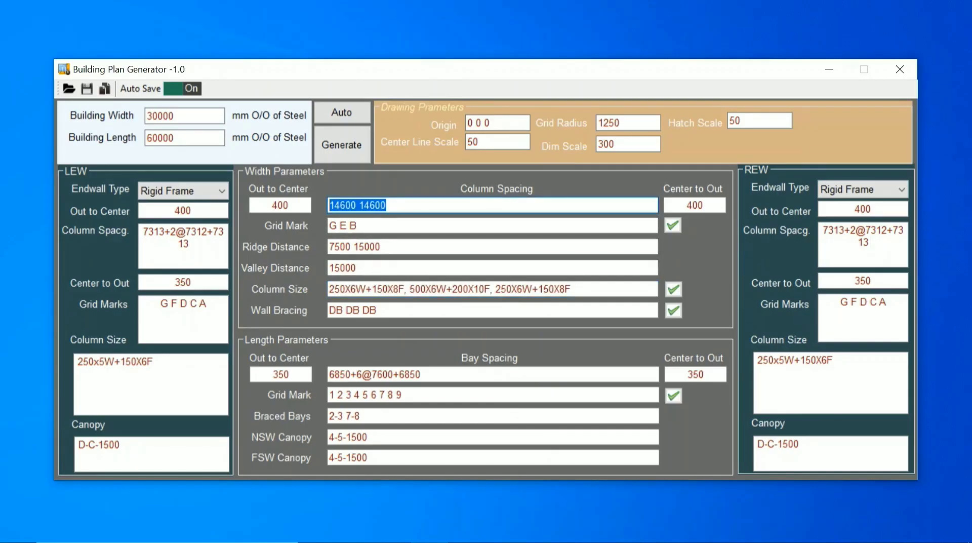
{"action": "type", "text": "29200"}
Step: Try the bracing codes PB, PD and NB in the wall bracing of the width parameters
{"action": "left_click", "coordinate": [365, 310]}
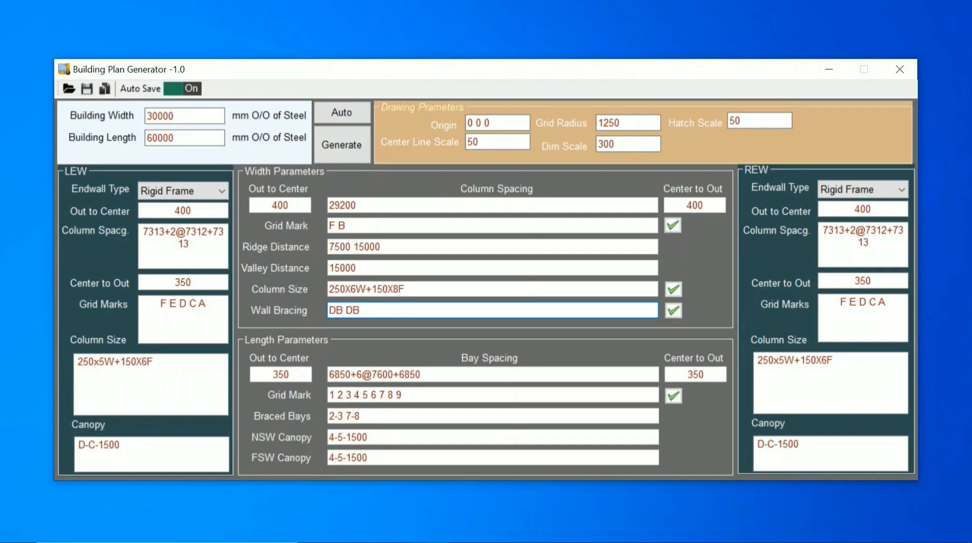
{"action": "type", "text": "PB"}
{"action": "type", "text": " P"}
{"action": "type", "text": "D "}
{"action": "type", "text": "NB"}
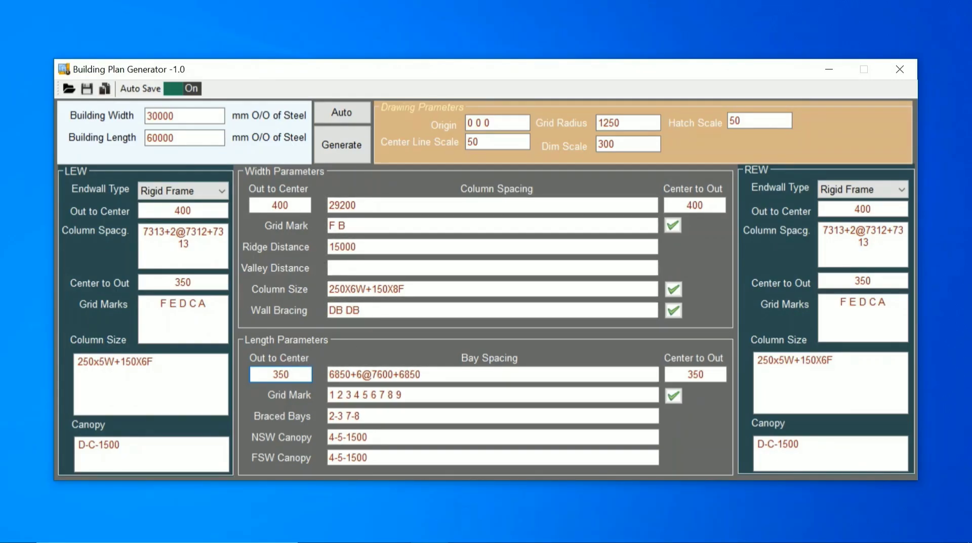
Step: In the length parameters, set the out-to-center distance to 375 and the bay spacing to 7125+6@7500+7125
{"action": "left_click_drag", "start_coordinate": [292, 375], "coordinate": [264, 375]}
{"action": "type", "text": "5"}
{"action": "key", "text": "Tab"}
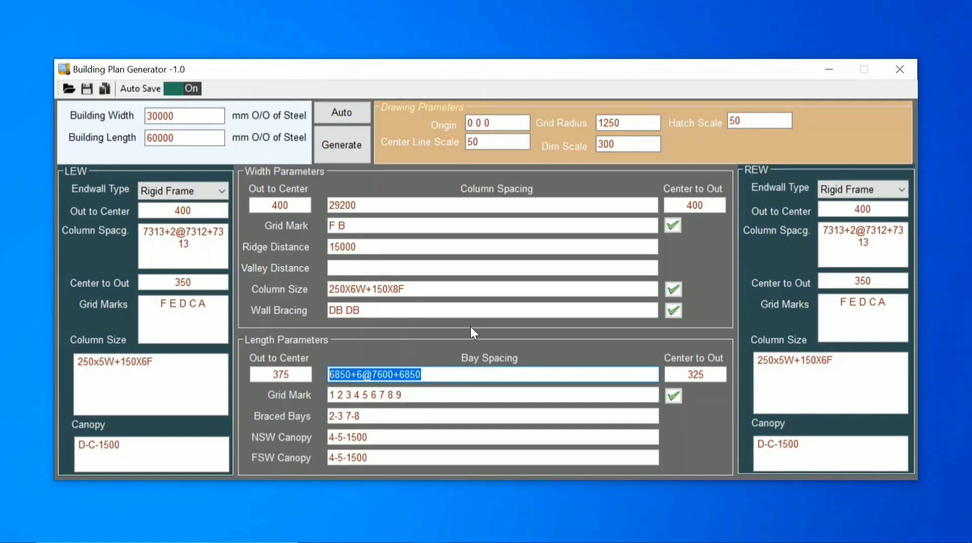
{"action": "type", "text": "7125"}
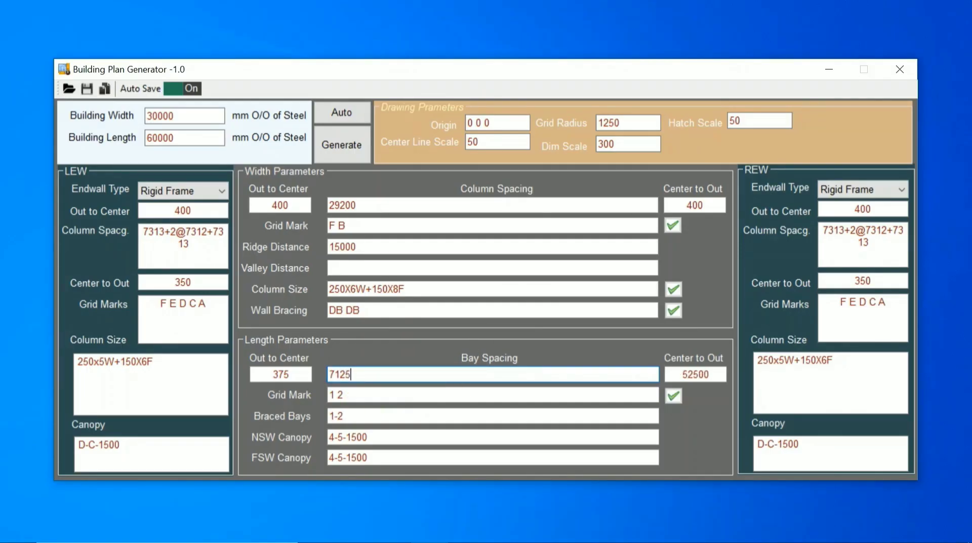
{"action": "type", "text": "+6@7500+7125"}
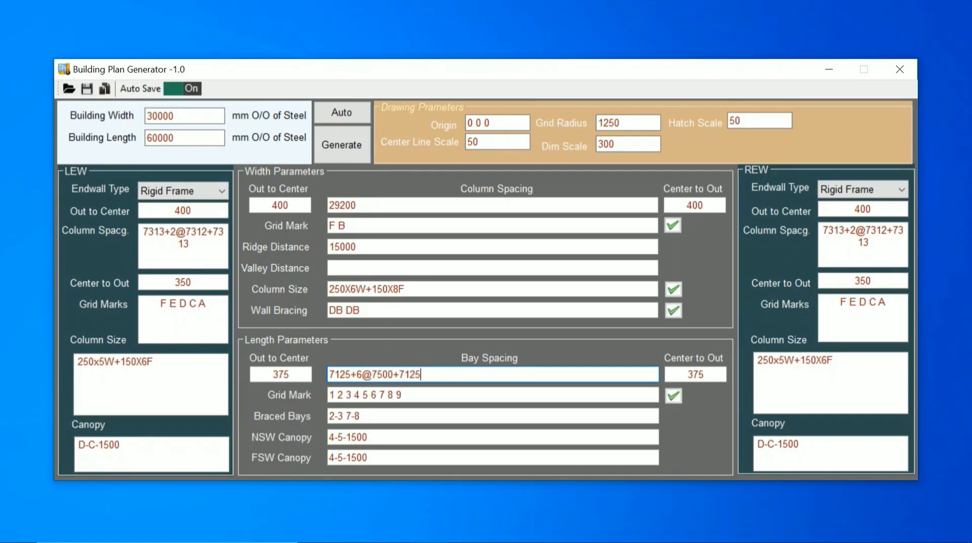
{"action": "left_click", "coordinate": [713, 380]}
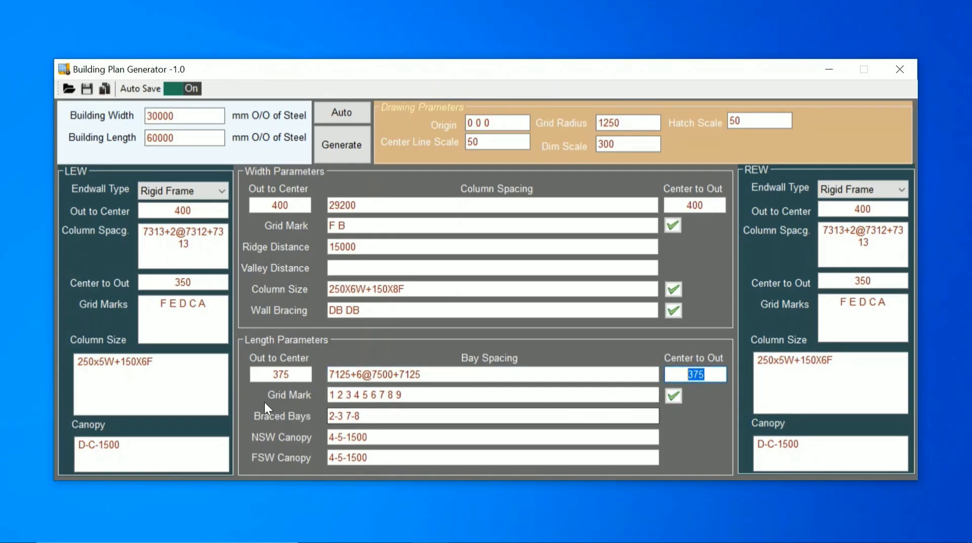
{"action": "left_click", "coordinate": [352, 394]}
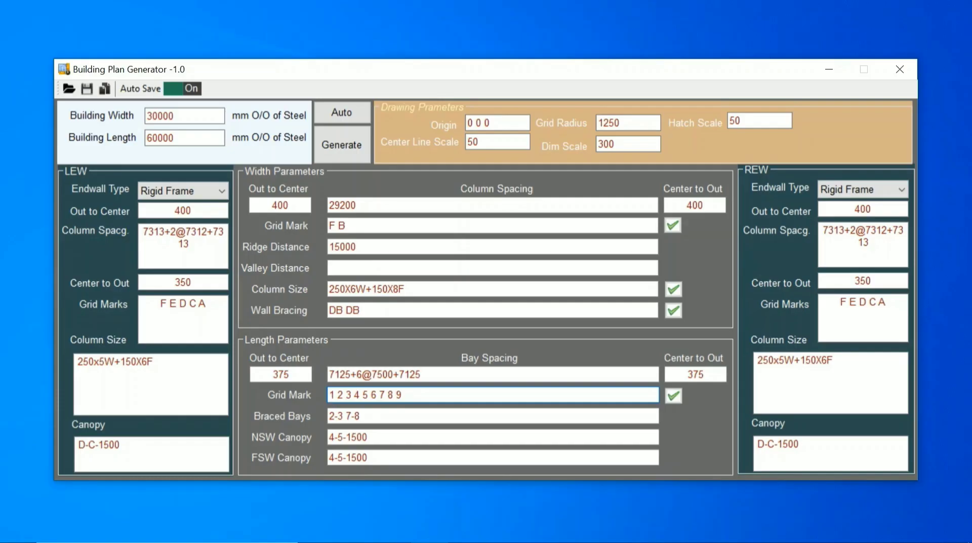
{"action": "left_click_drag", "start_coordinate": [328, 394], "coordinate": [403, 394]}
{"action": "key", "text": "Right"}
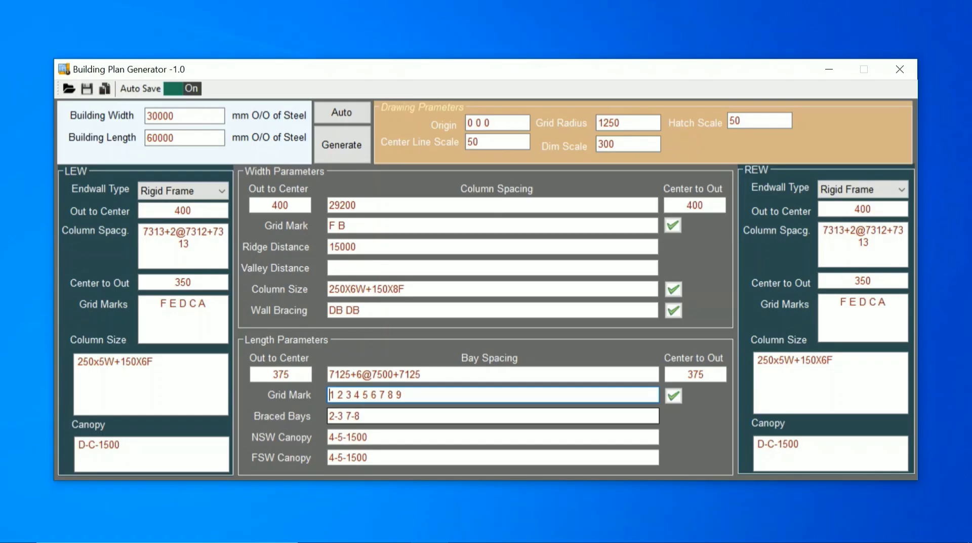
Step: Set the braced bays in the length parameters to 1-2 7-8
{"action": "left_click", "coordinate": [363, 415]}
{"action": "left_click_drag", "start_coordinate": [330, 416], "coordinate": [335, 415]}
{"action": "type", "text": "1"}
{"action": "key", "text": "Right"}
{"action": "key", "text": "Right"}
{"action": "key", "text": "BackSpace"}
{"action": "type", "text": "2"}
{"action": "key", "text": "shift+Home"}
{"action": "key", "text": "Tab"}
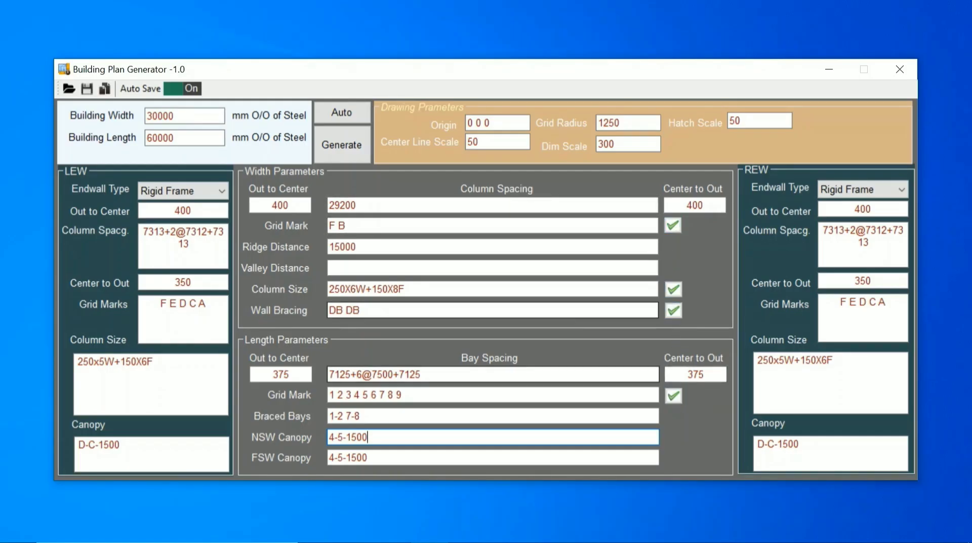
{"action": "left_click", "coordinate": [670, 225]}
{"action": "left_click", "coordinate": [676, 289]}
{"action": "left_click", "coordinate": [677, 312]}
{"action": "left_click_drag", "start_coordinate": [334, 205], "coordinate": [356, 205]}
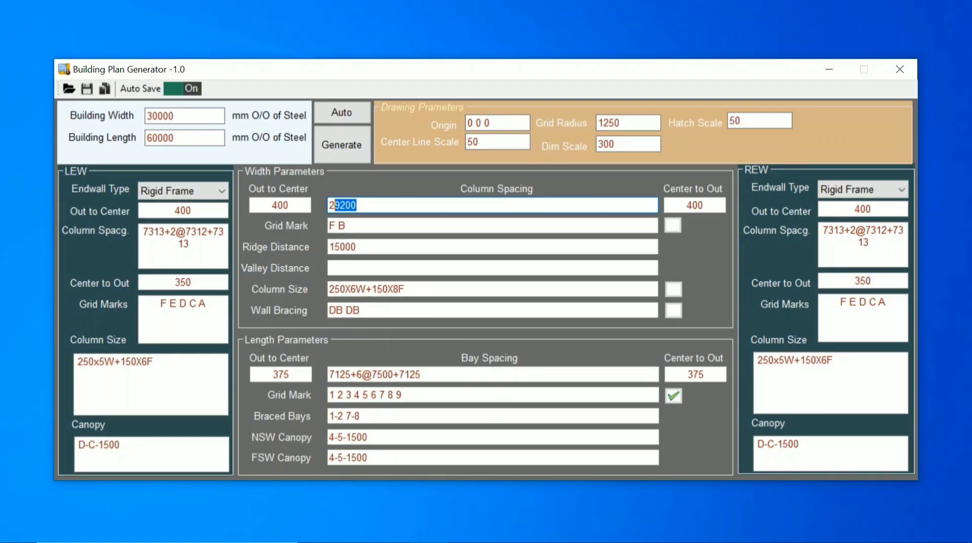
{"action": "type", "text": "14600"}
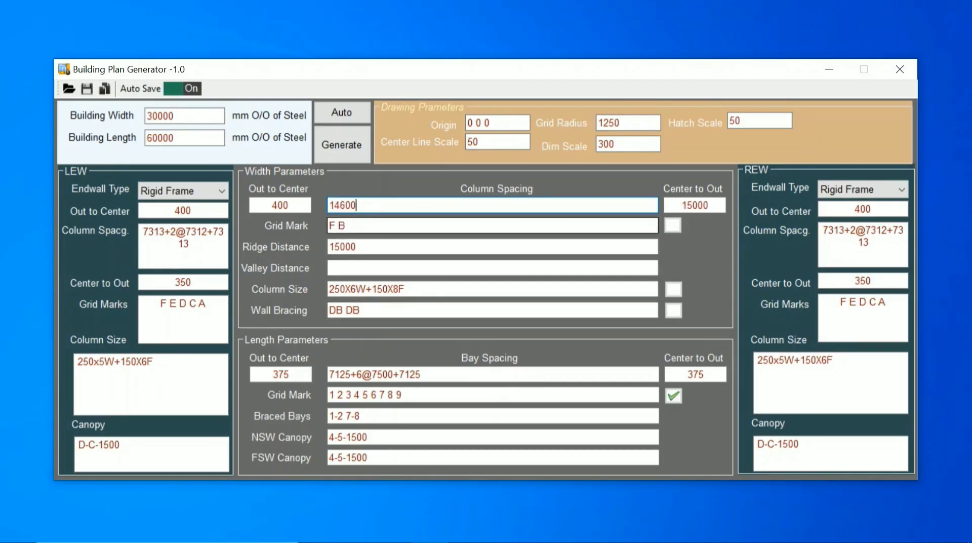
{"action": "type", "text": " 14600"}
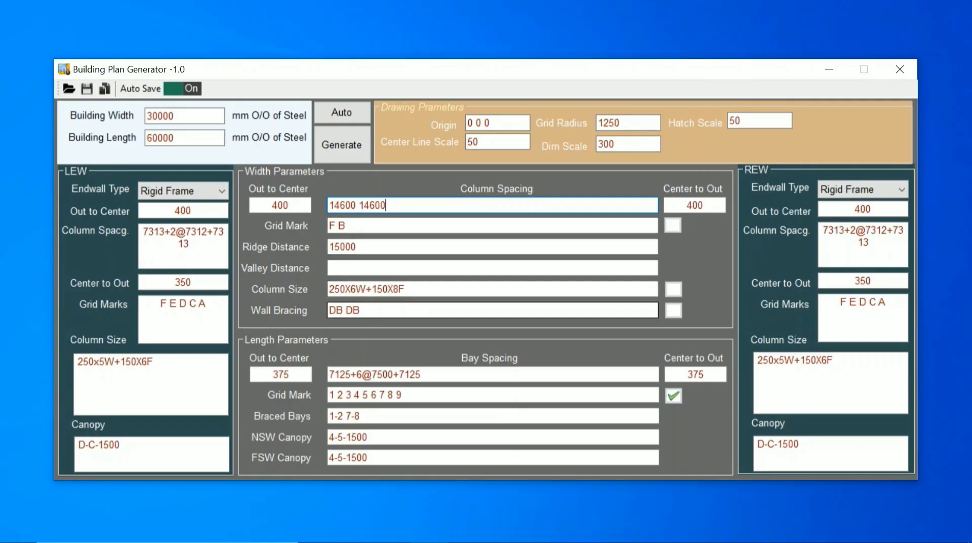
{"action": "left_click", "coordinate": [668, 223]}
{"action": "left_click", "coordinate": [674, 289]}
{"action": "left_click", "coordinate": [675, 309]}
{"action": "left_click_drag", "start_coordinate": [386, 205], "coordinate": [326, 205]}
{"action": "type", "text": "14"}
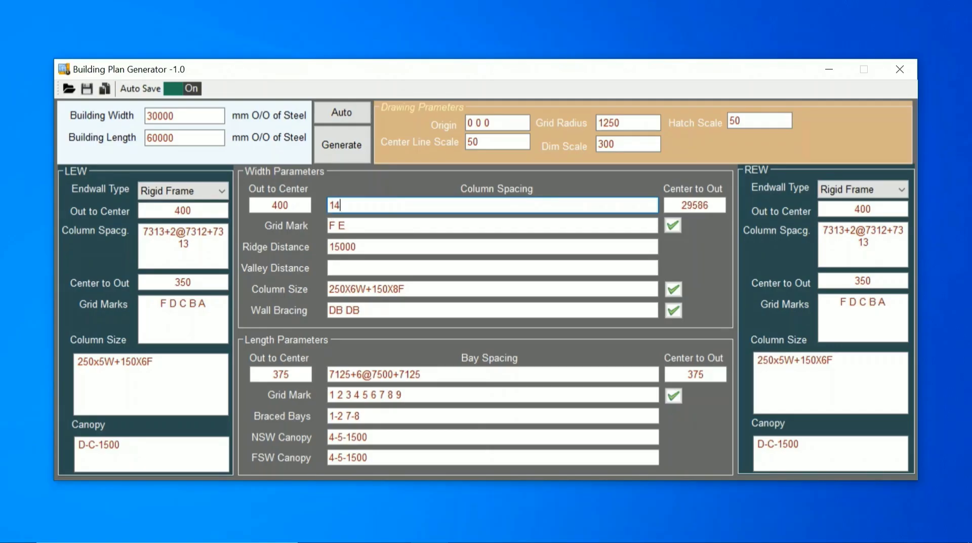
{"action": "type", "text": "600 146"}
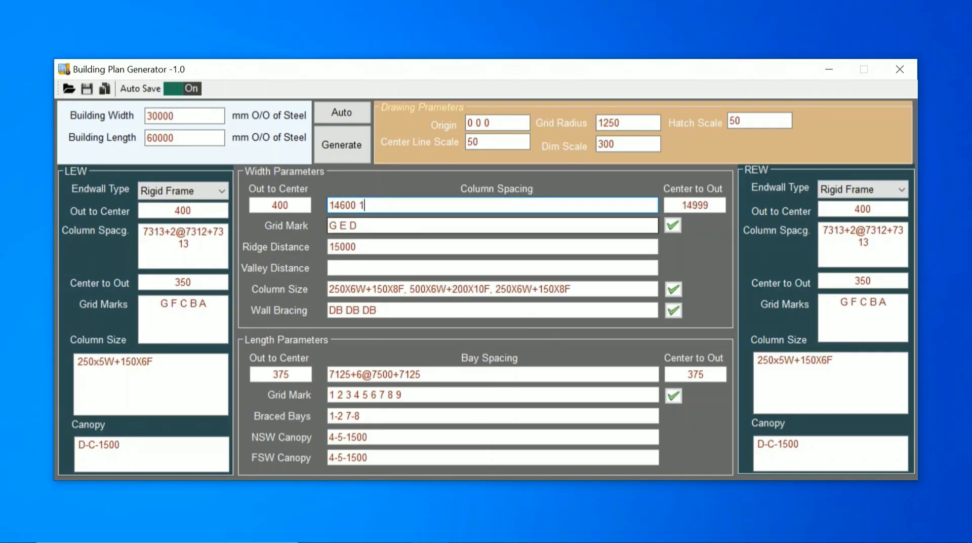
{"action": "type", "text": "00"}
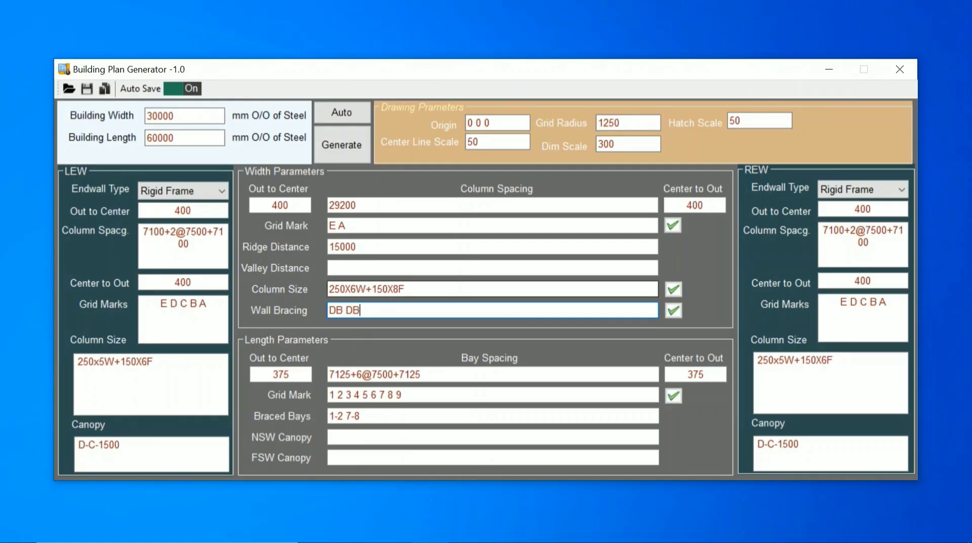
Step: Add a third DB entry to the wall bracing in the width parameters
{"action": "key", "text": "ctrl+a"}
{"action": "key", "text": "End"}
{"action": "type", "text": "DB"}
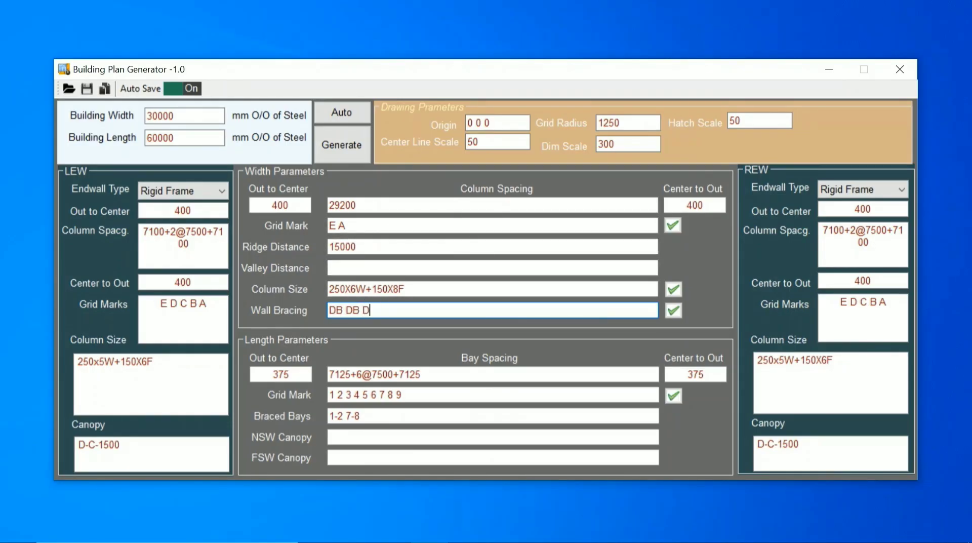
{"action": "key", "text": "shift+Tab"}
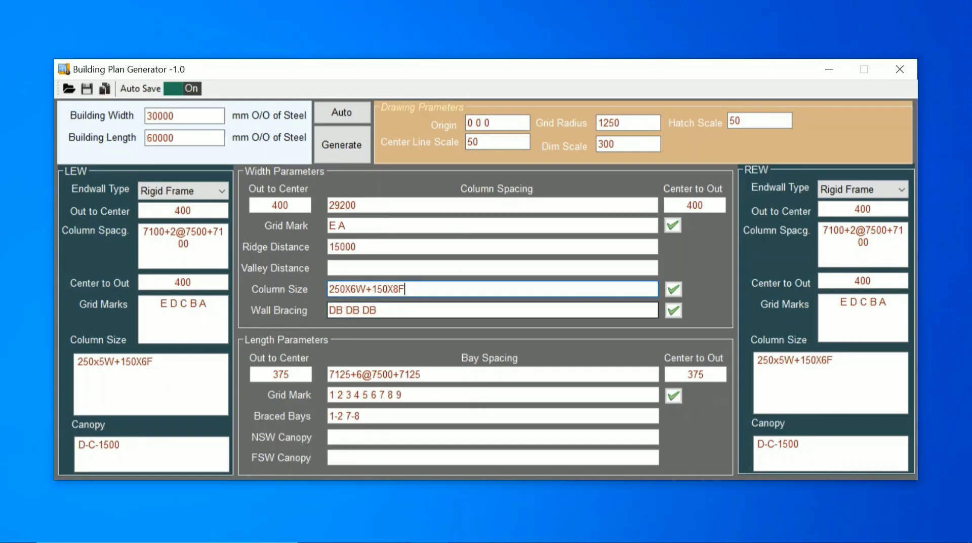
Step: Remove the third wall bracing entry so the width parameters use DB DB, and generate the building plan drawing
{"action": "key", "text": "Tab"}
{"action": "key", "text": "End"}
{"action": "key", "text": "BackSpace"}
{"action": "key", "text": "BackSpace"}
{"action": "key", "text": "BackSpace"}
{"action": "key", "text": "shift+Tab"}
{"action": "key", "text": "Tab"}
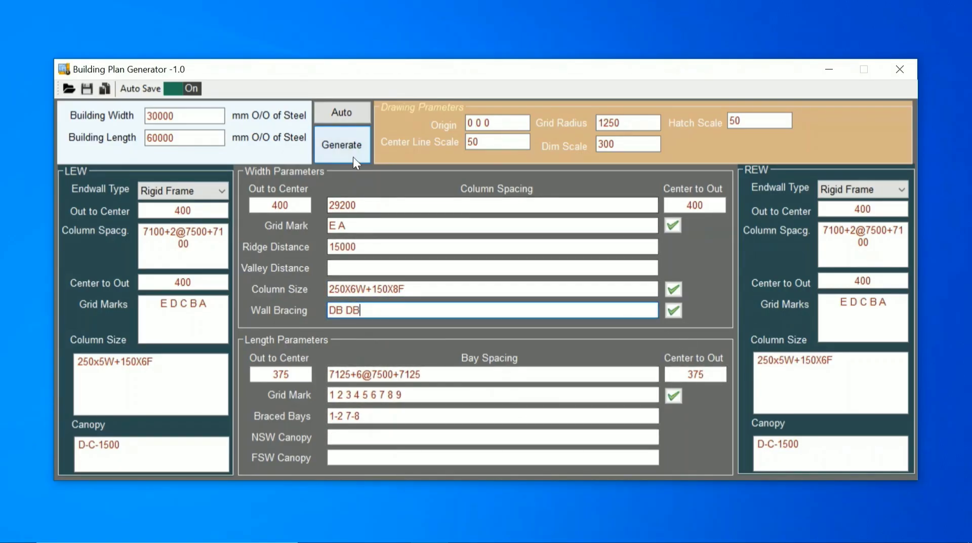
{"action": "left_click", "coordinate": [347, 150]}
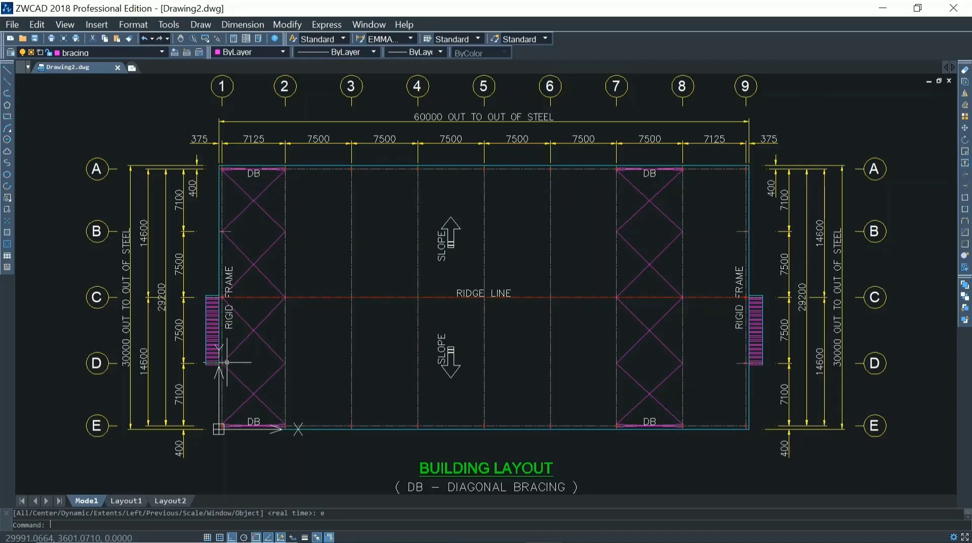
Step: Examine the generated building layout in ZWCAD, including both endwalls, their canopies, the braced bays and the dimensions
{"action": "scroll", "coordinate": [233, 316], "scroll_direction": "up", "scroll_amount": 4}
{"action": "scroll", "coordinate": [186, 289], "scroll_direction": "up", "scroll_amount": 2}
{"action": "mouse_move", "coordinate": [229, 269]}
{"action": "middle_mouse_down"}
{"action": "mouse_move", "coordinate": [242, 417]}
{"action": "mouse_move", "coordinate": [221, 335]}
{"action": "middle_mouse_up"}
{"action": "scroll", "coordinate": [230, 288], "scroll_direction": "down", "scroll_amount": 3}
{"action": "scroll", "coordinate": [231, 289], "scroll_direction": "down", "scroll_amount": 3}
{"action": "scroll", "coordinate": [651, 260], "scroll_direction": "up", "scroll_amount": 4}
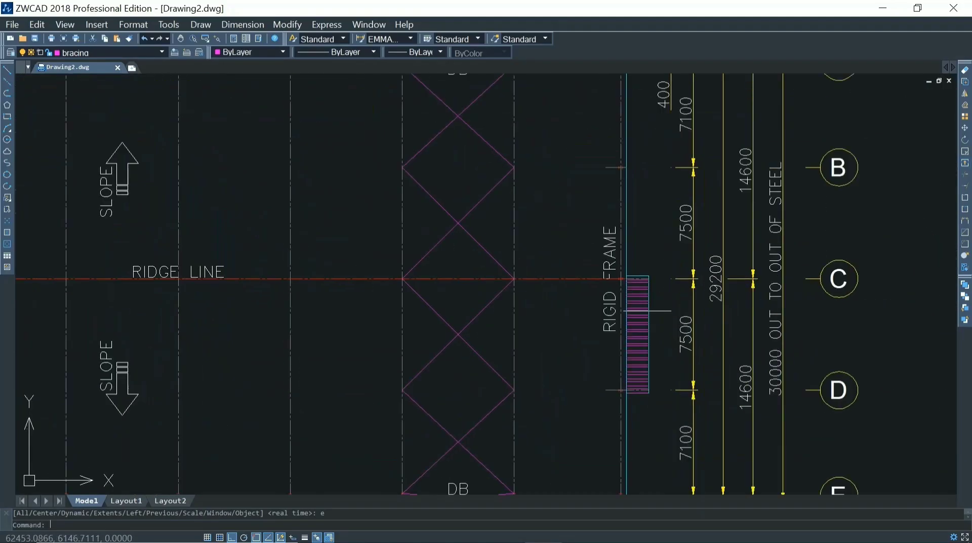
{"action": "scroll", "coordinate": [659, 262], "scroll_direction": "down", "scroll_amount": 3}
{"action": "scroll", "coordinate": [660, 262], "scroll_direction": "down", "scroll_amount": 1}
{"action": "scroll", "coordinate": [136, 282], "scroll_direction": "up", "scroll_amount": 3}
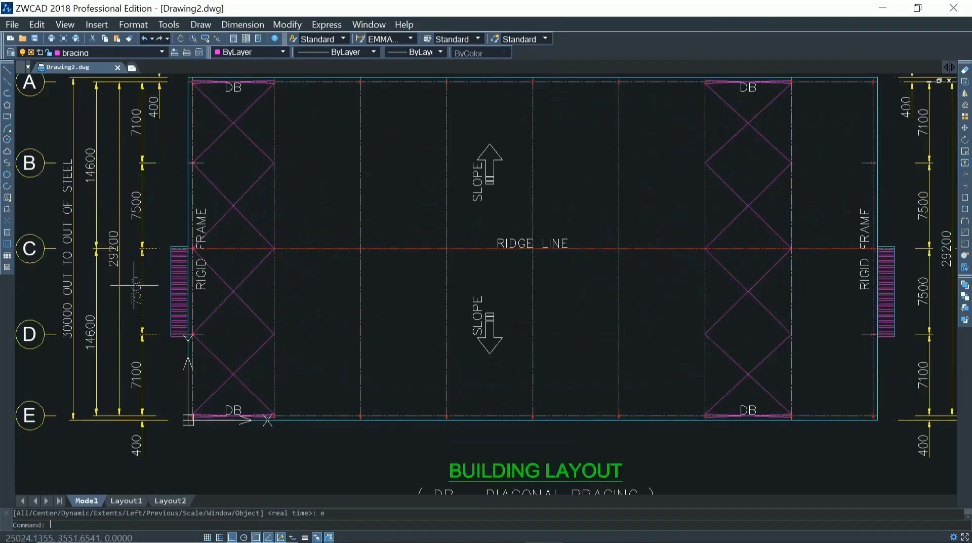
{"action": "middle_click_drag", "start_coordinate": [288, 275], "coordinate": [30, 314]}
{"action": "scroll", "coordinate": [586, 334], "scroll_direction": "down", "scroll_amount": 4}
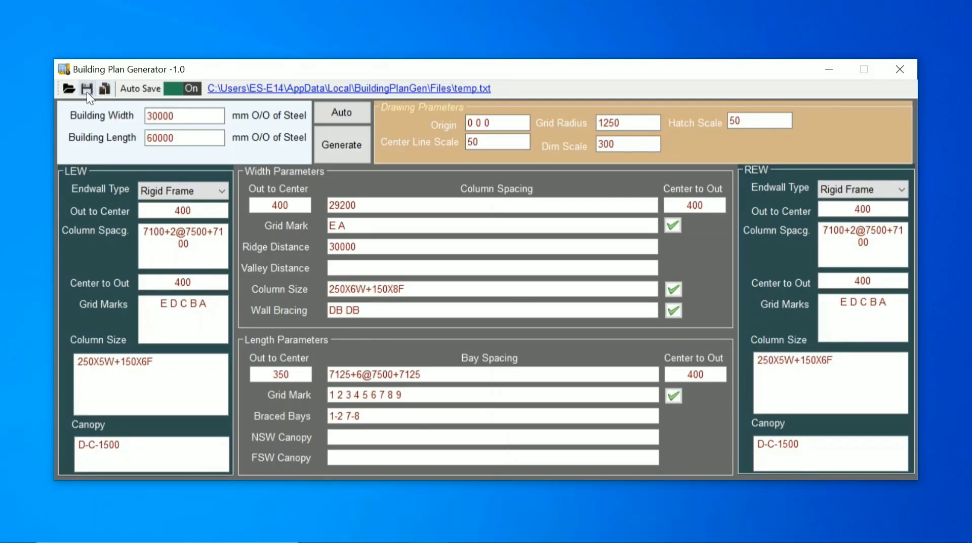
Step: Switch Auto Save off and back on repeatedly, leaving it on
{"action": "left_click", "coordinate": [173, 90]}
{"action": "left_click", "coordinate": [182, 95]}
{"action": "left_click", "coordinate": [183, 97]}
{"action": "left_click", "coordinate": [183, 98]}
Step: Open the saved temp parameter file from the BuildingPlanGen Files folder
{"action": "left_click", "coordinate": [74, 90]}
{"action": "left_click", "coordinate": [284, 184]}
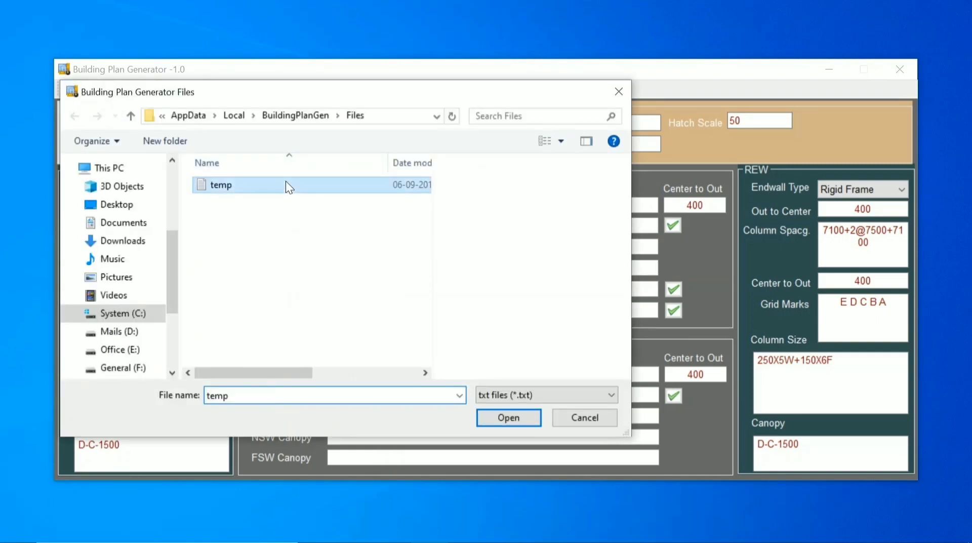
{"action": "left_click", "coordinate": [497, 416]}
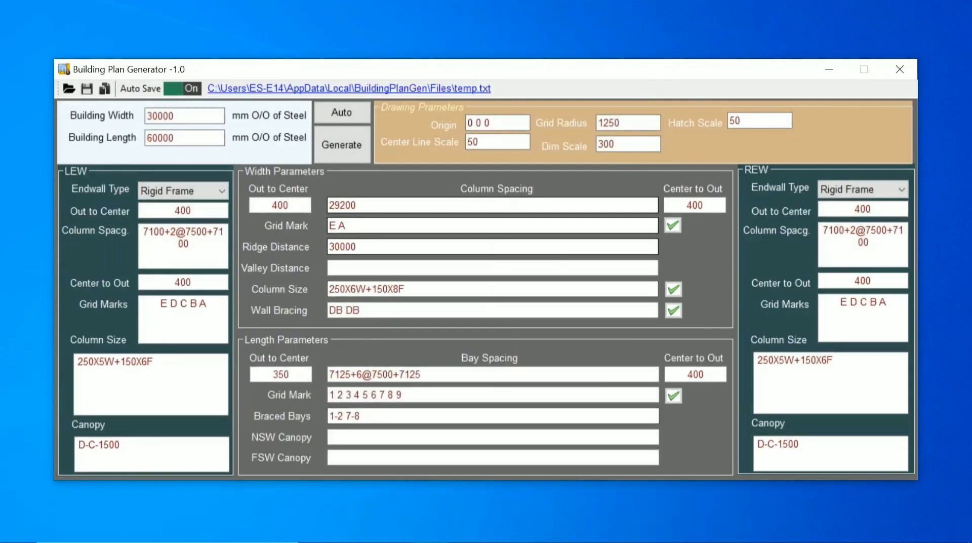